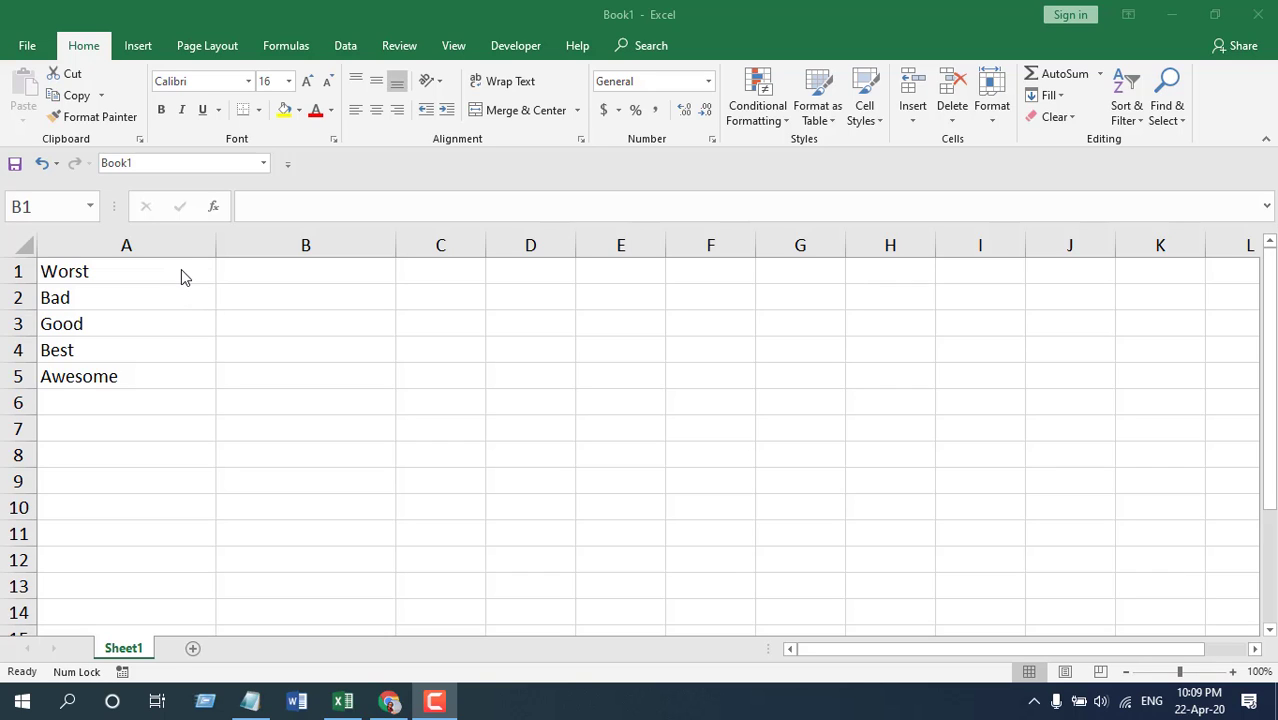
pyautogui.moveTo(183, 275); pyautogui.dragTo(165, 374)
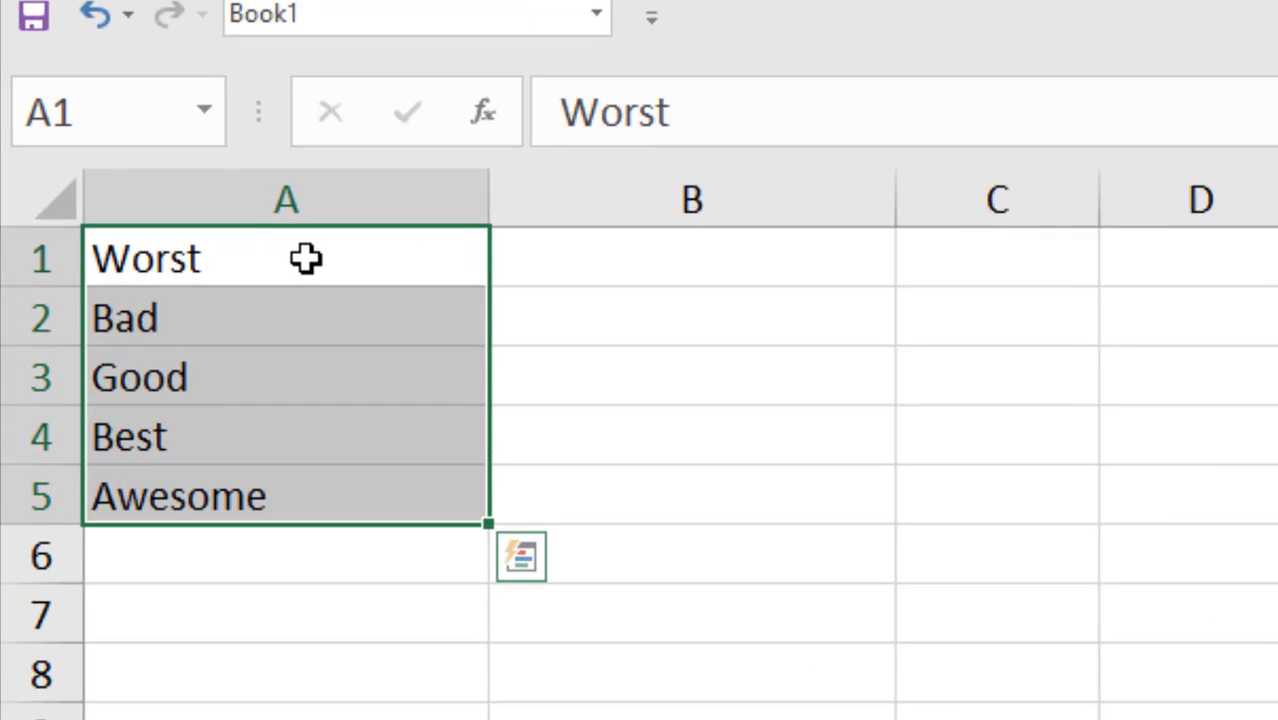
pyautogui.click(167, 268)
pyautogui.click(194, 405)
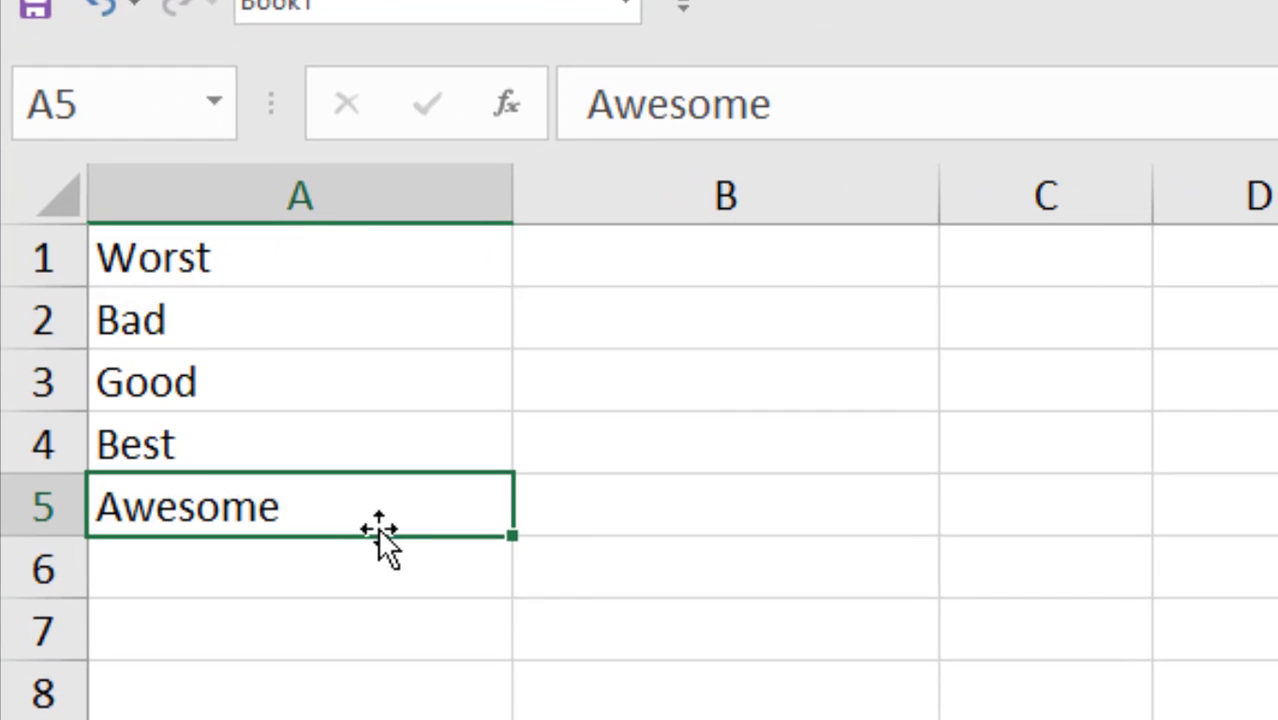
pyautogui.click(807, 251)
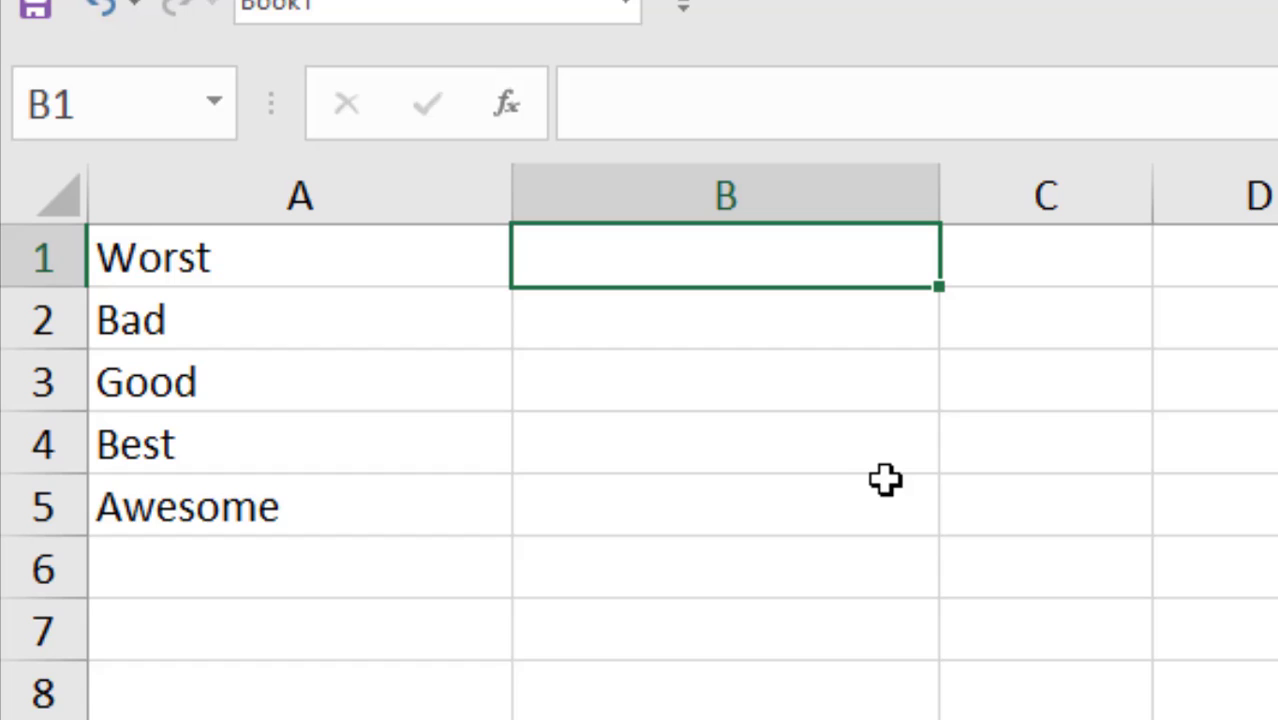
# Widen column C and make column B slightly narrower
pyautogui.click(1154, 192)
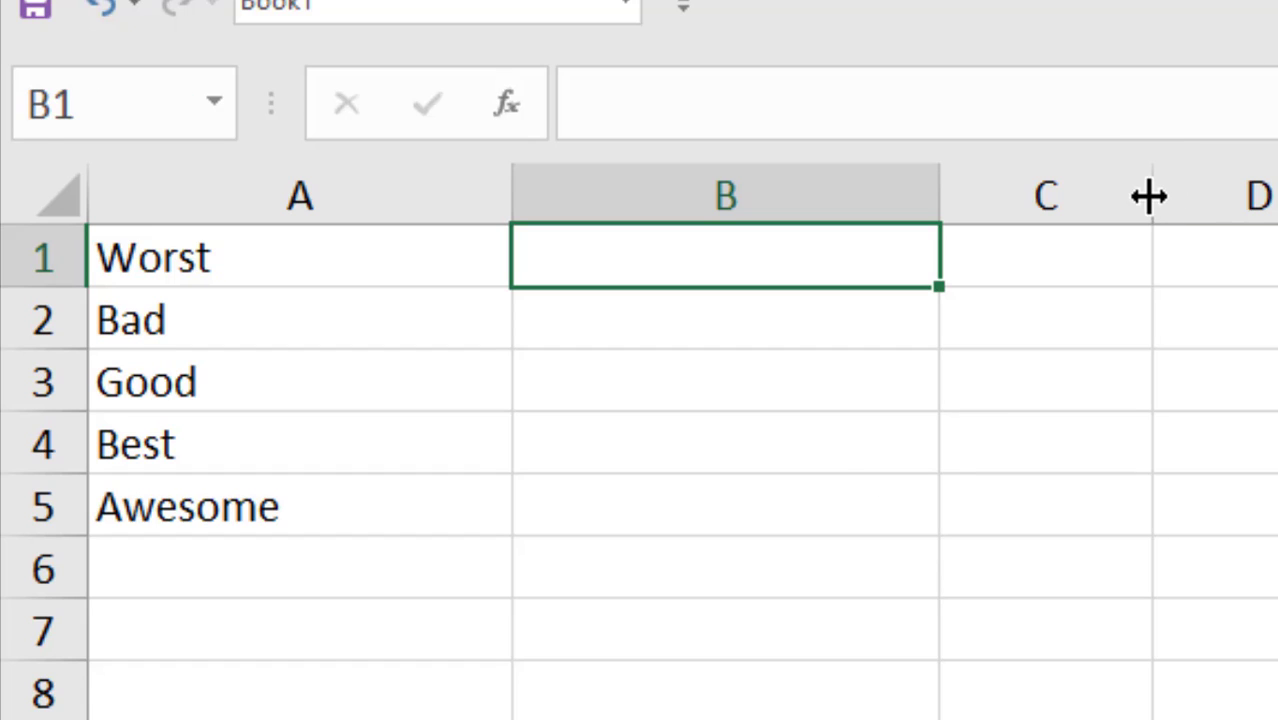
pyautogui.moveTo(940, 200); pyautogui.dragTo(918, 208)
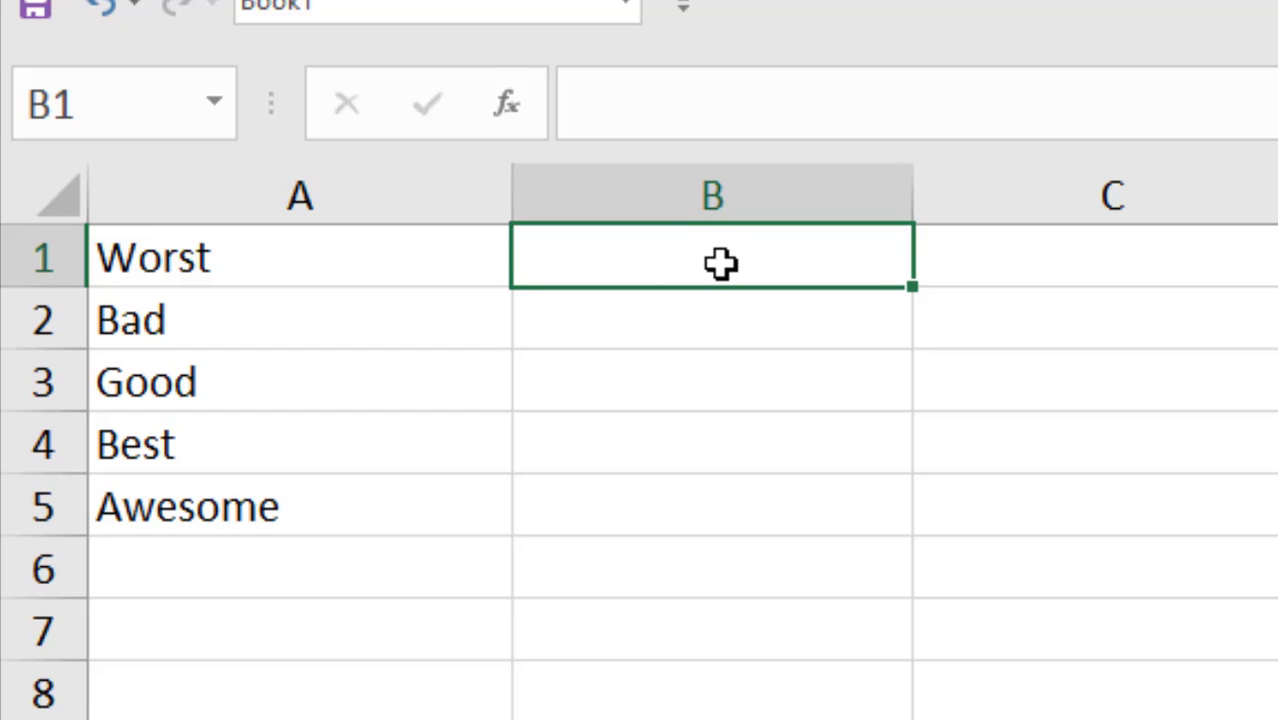
pyautogui.click(1060, 264)
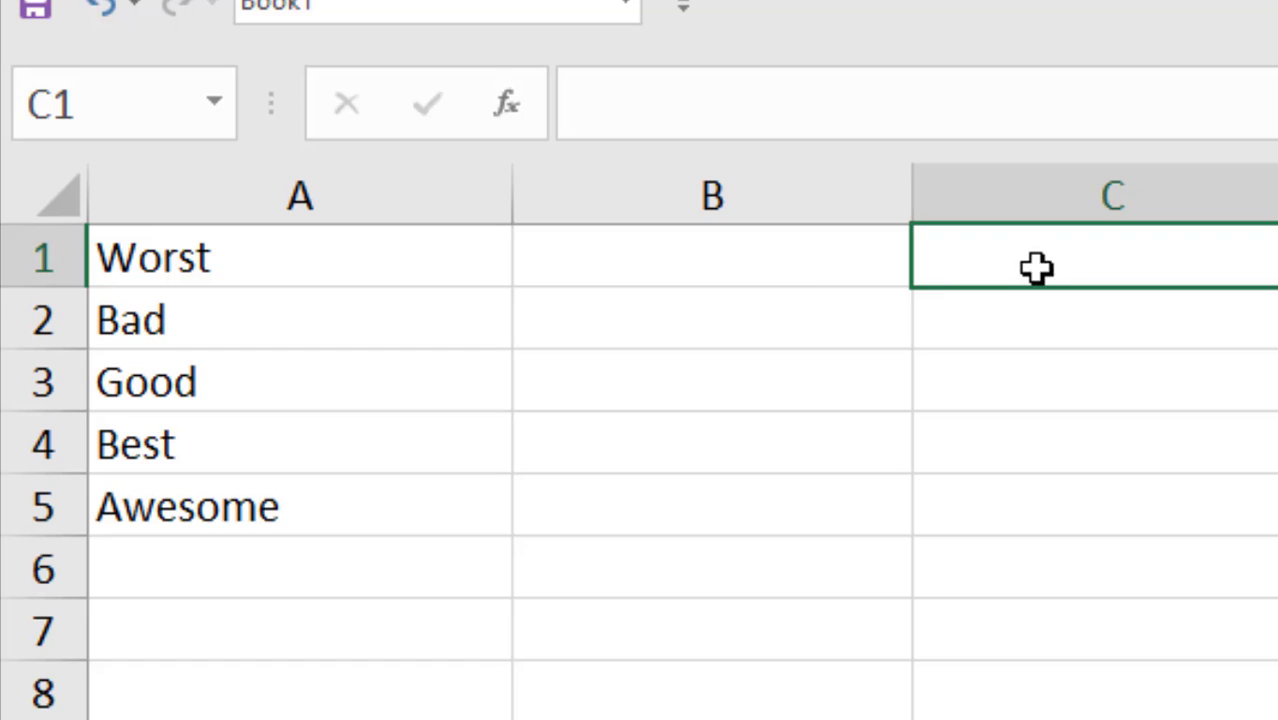
# Start a CHOOSE formula in cell B1 with C1 as its index number
pyautogui.click(796, 267)
pyautogui.doubleClick(796, 267)
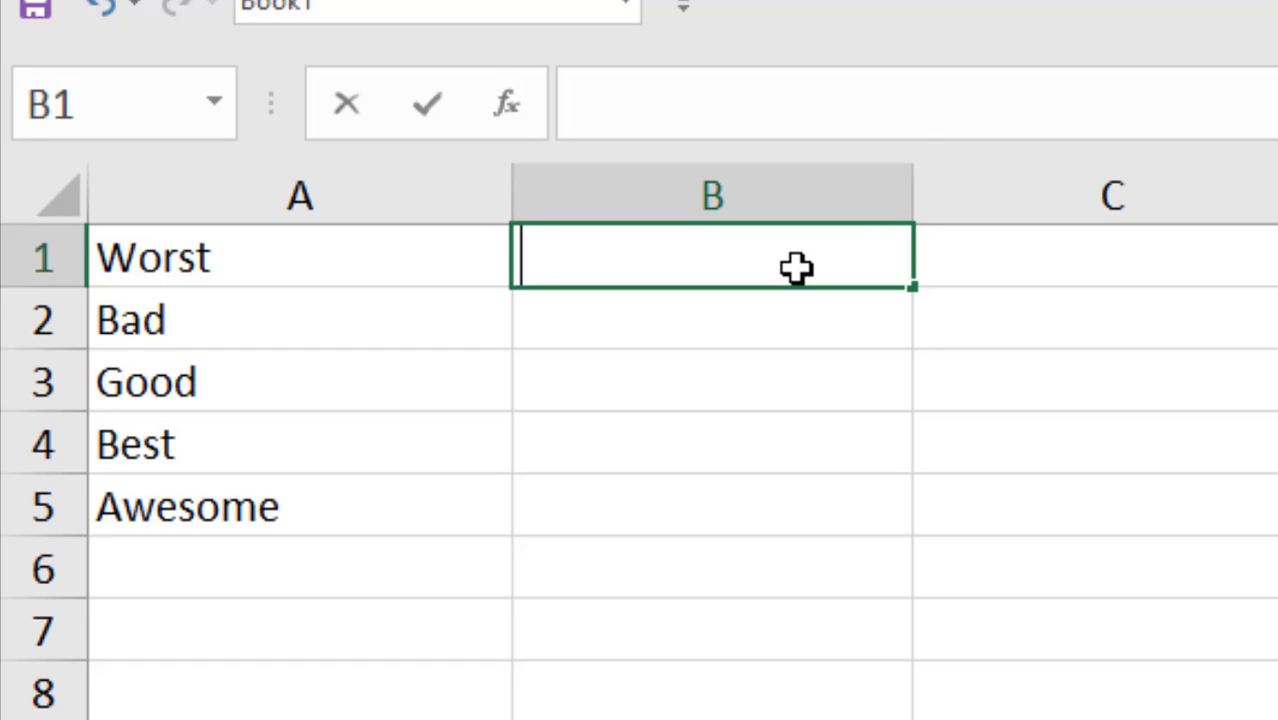
pyautogui.write('=Choose')
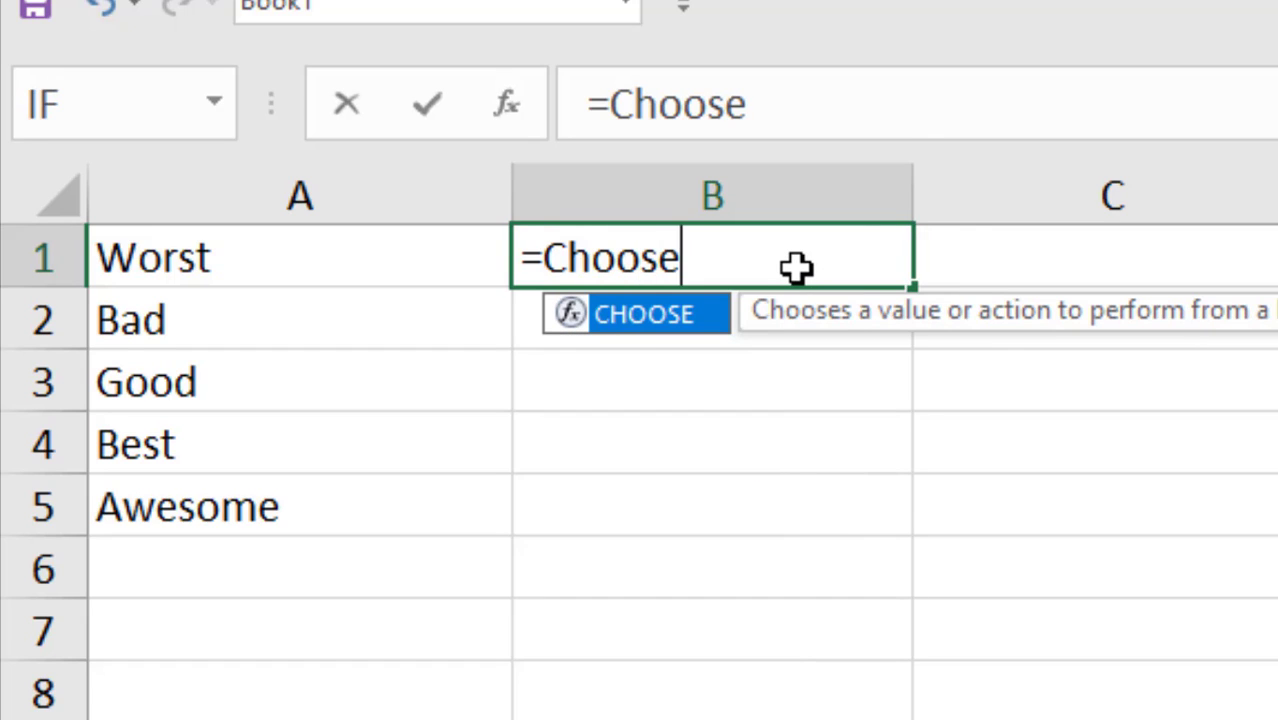
pyautogui.click(617, 324)
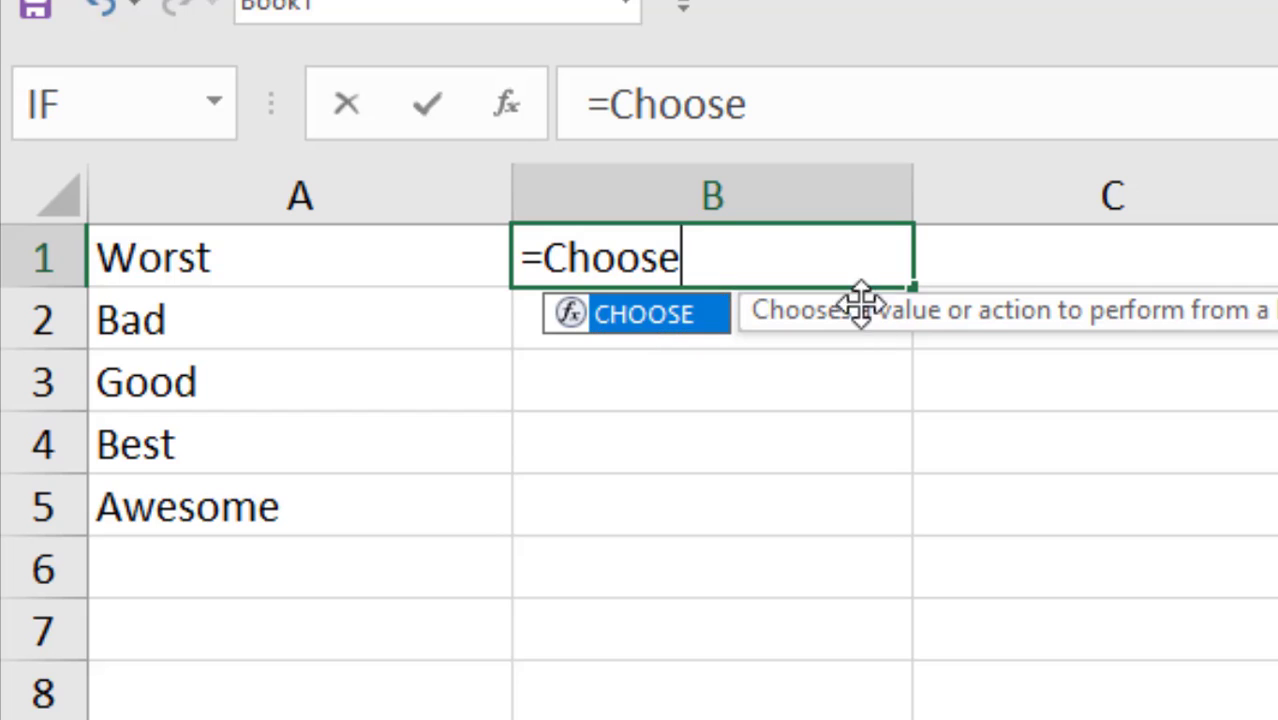
pyautogui.moveTo(856, 308); pyautogui.dragTo(915, 101)
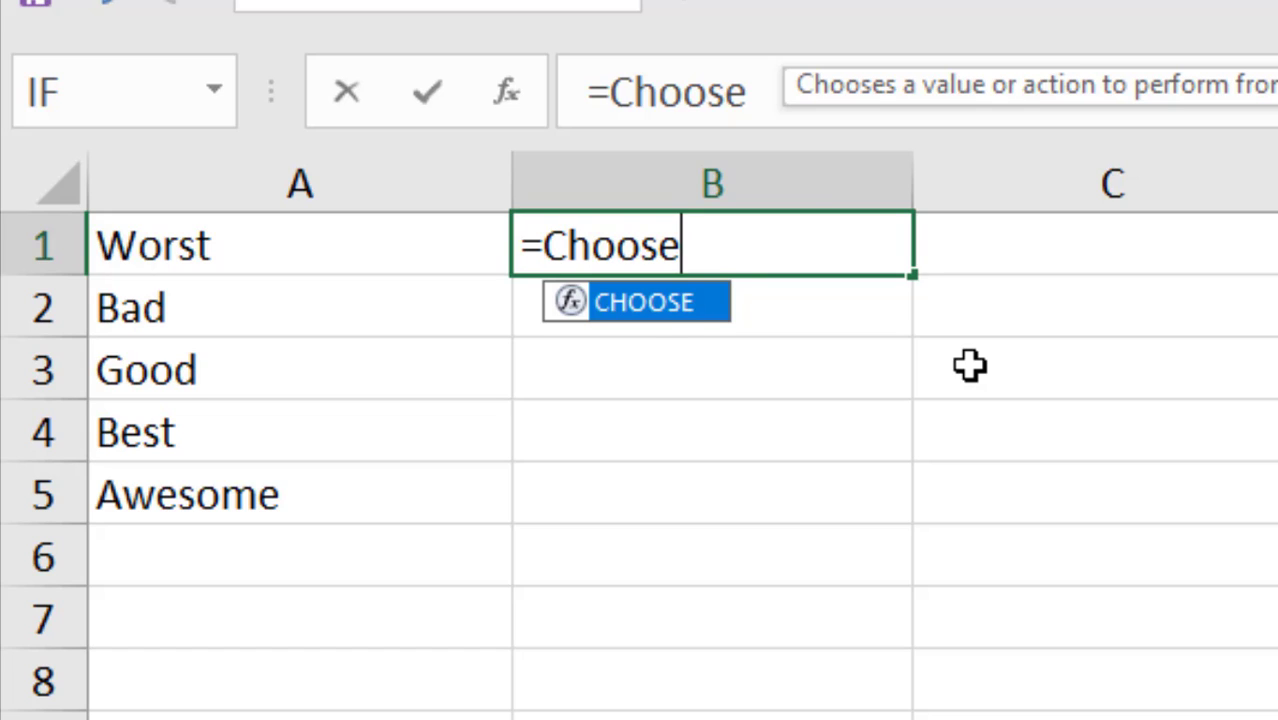
pyautogui.doubleClick(656, 312)
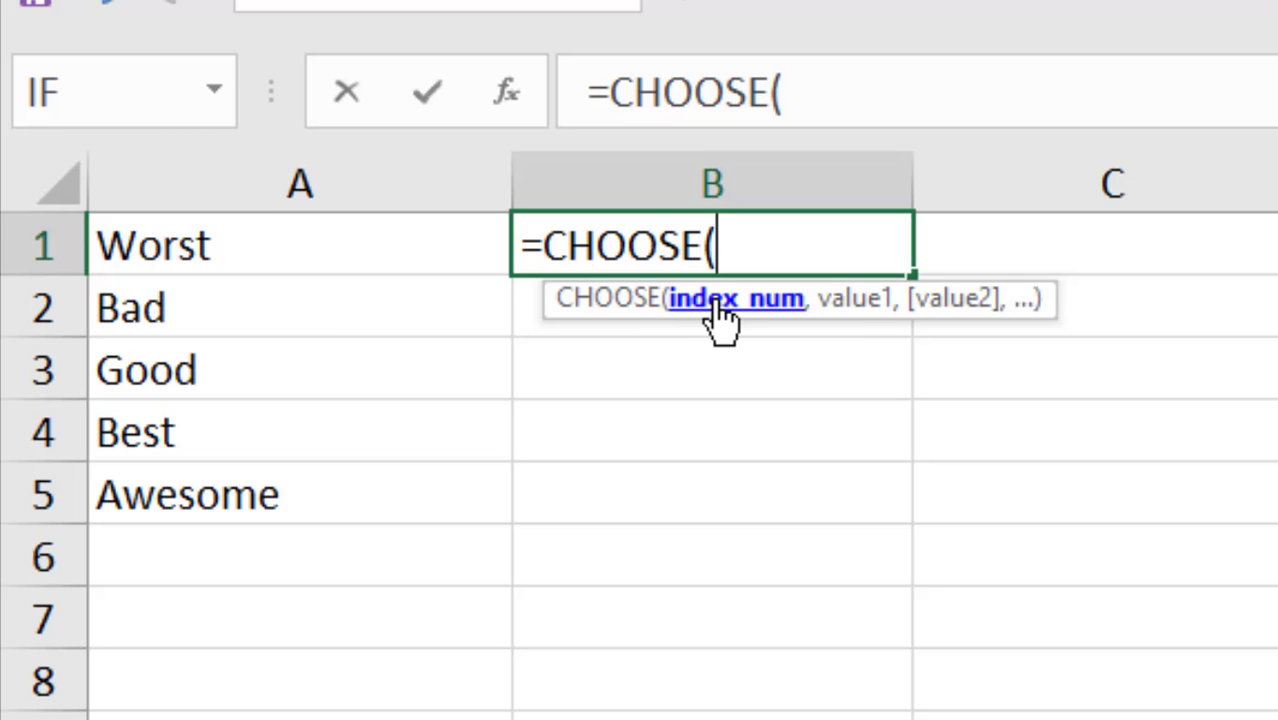
pyautogui.click(1106, 241)
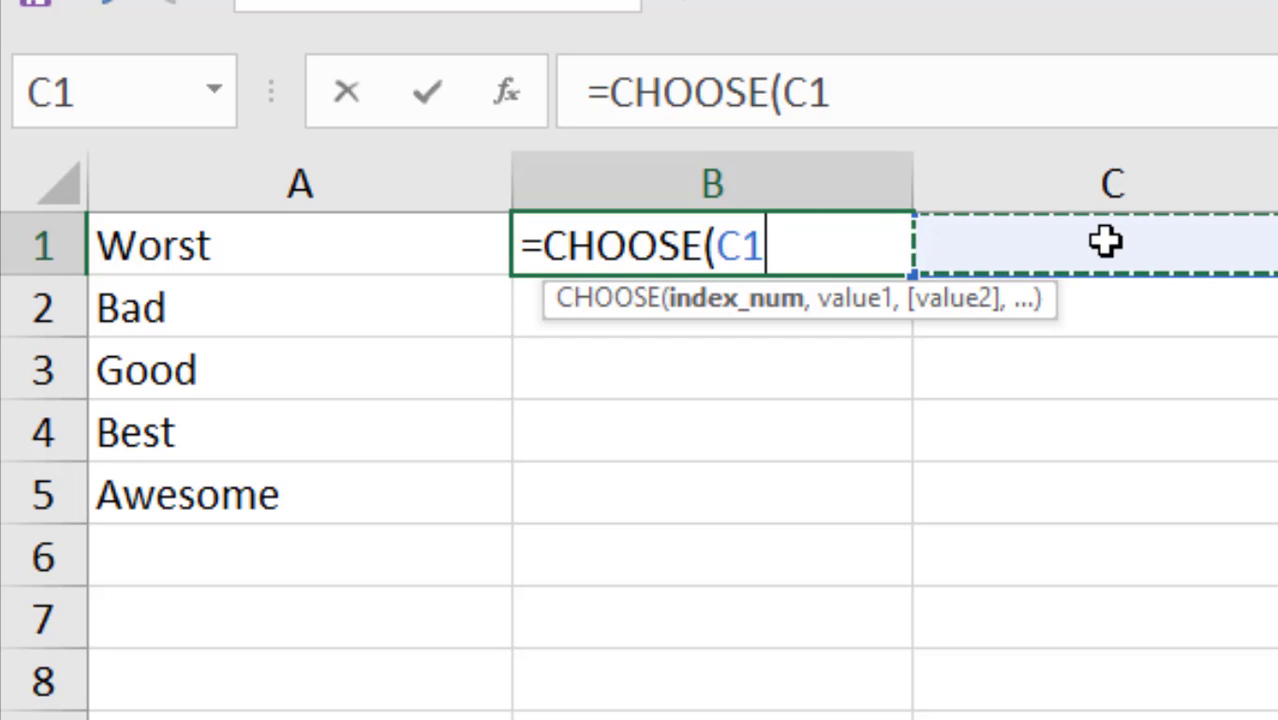
pyautogui.write(',')
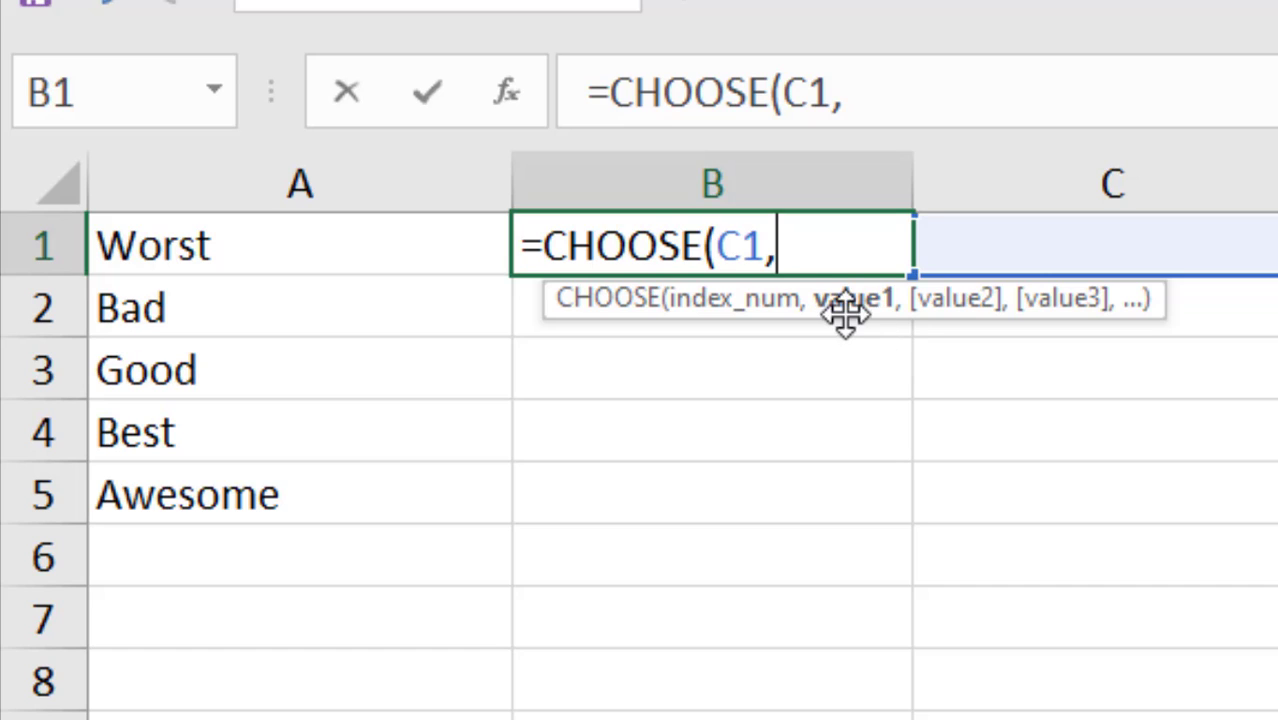
# Add cells A1, A2, A3, A4 and A5 as the CHOOSE values and complete the formula in B1
pyautogui.click(234, 259)
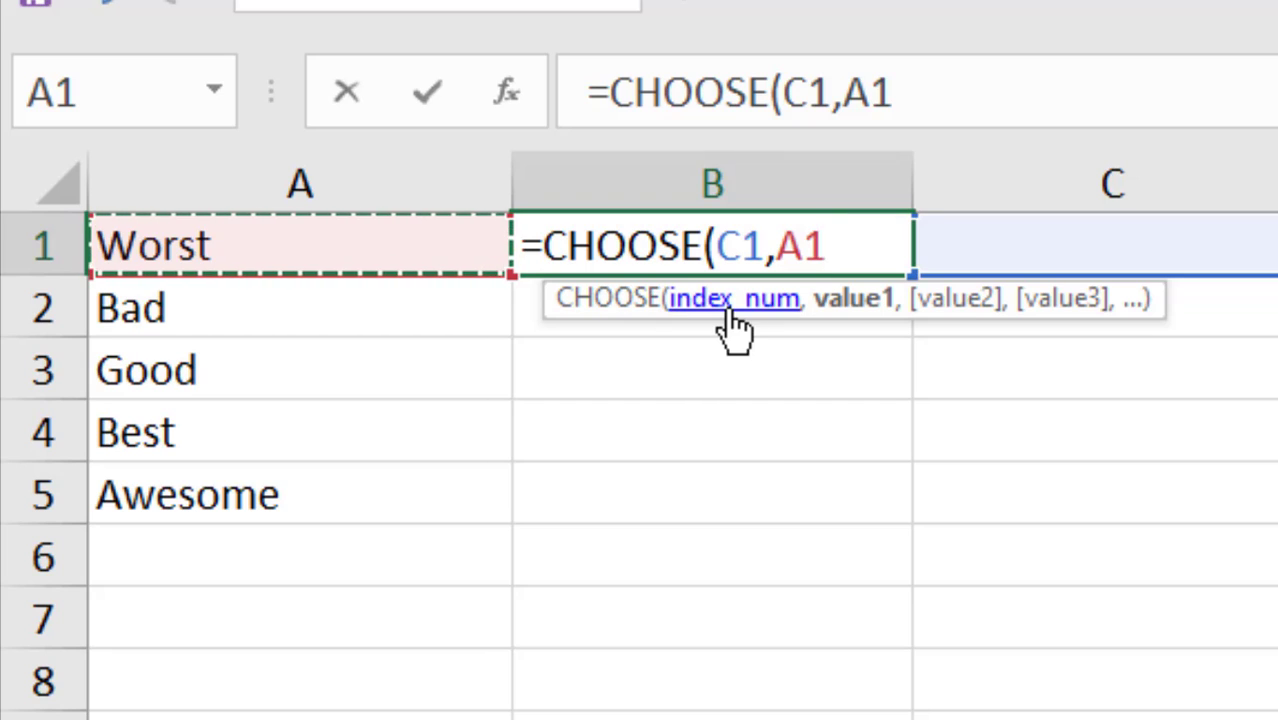
pyautogui.write(',')
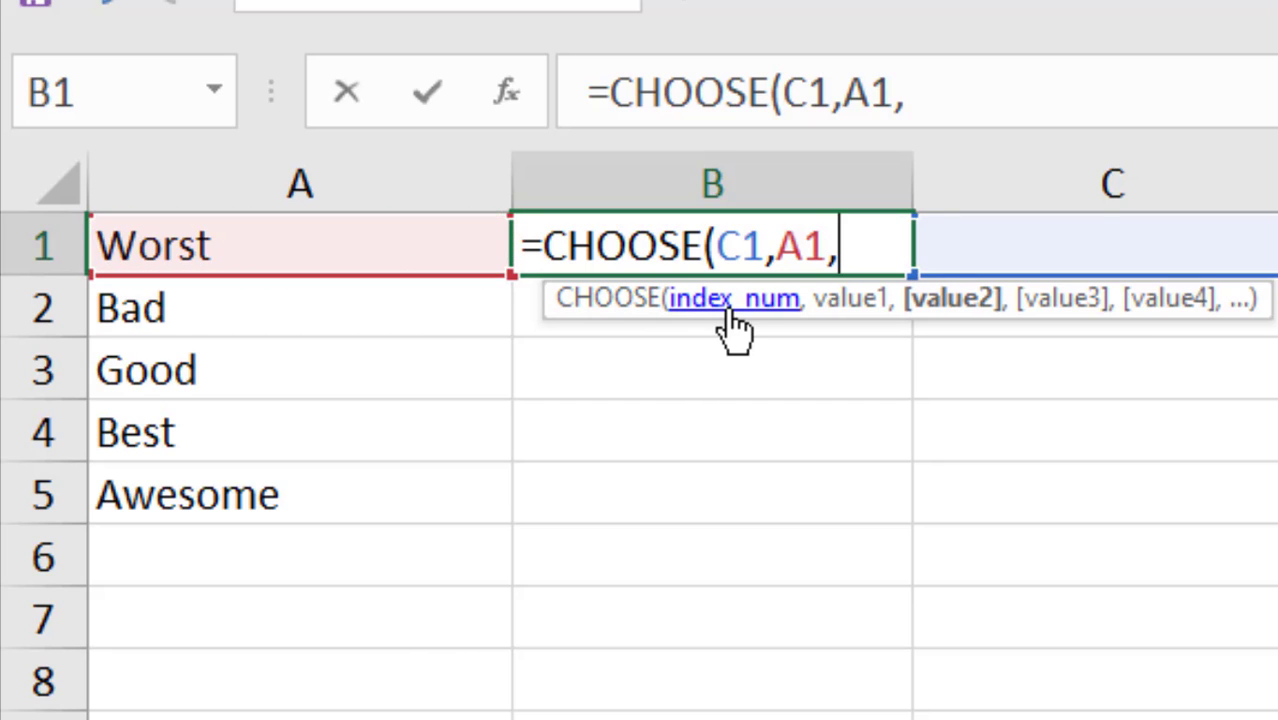
pyautogui.click(376, 302)
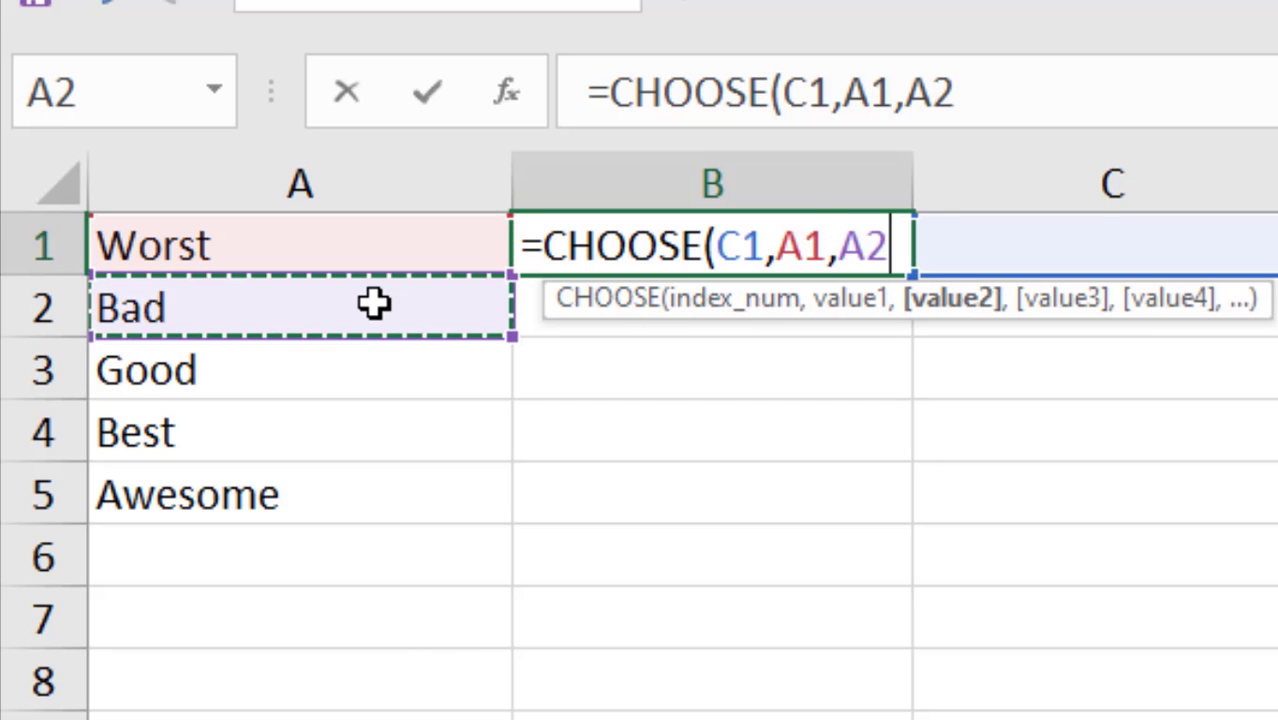
pyautogui.keyDown('ctrl'); pyautogui.click(382, 366); pyautogui.keyUp('ctrl')
pyautogui.keyDown('ctrl'); pyautogui.click(348, 440); pyautogui.keyUp('ctrl')
pyautogui.keyDown('ctrl'); pyautogui.click(360, 481); pyautogui.keyUp('ctrl')
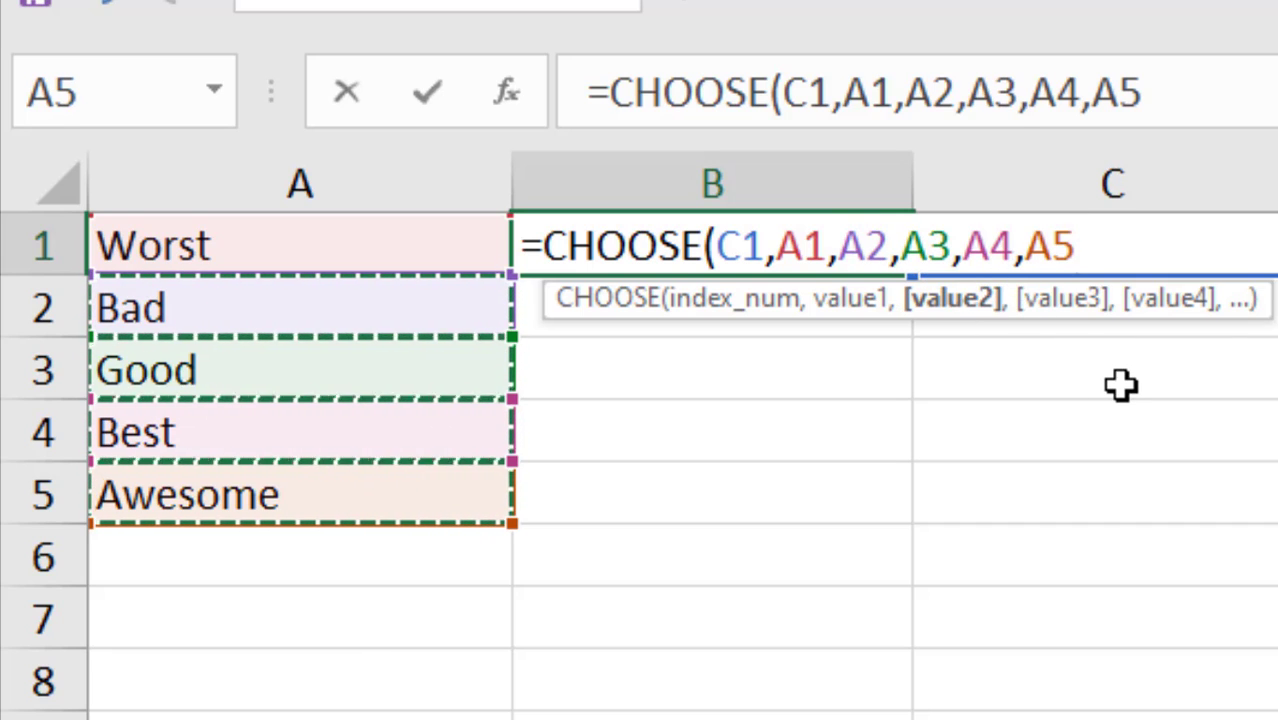
pyautogui.write(')')
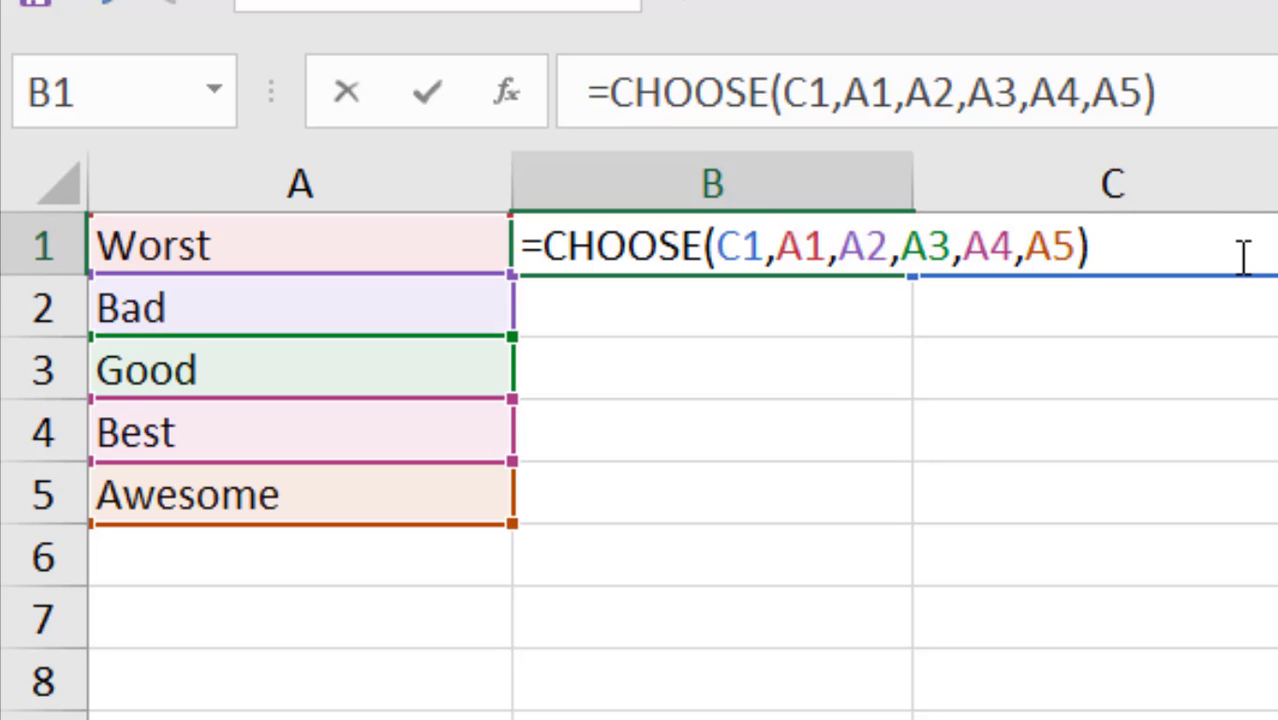
pyautogui.press('Return')
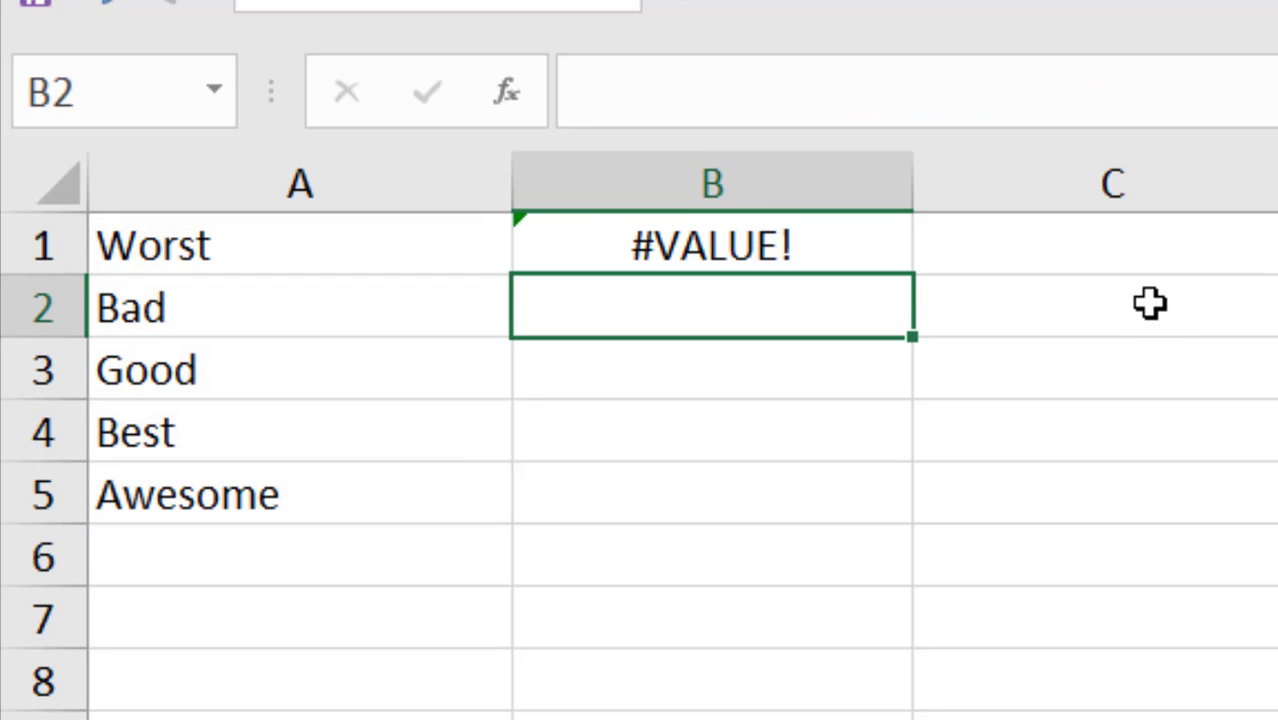
# Enter 5 in cell C1 as the index number for the CHOOSE formula
pyautogui.click(1077, 235)
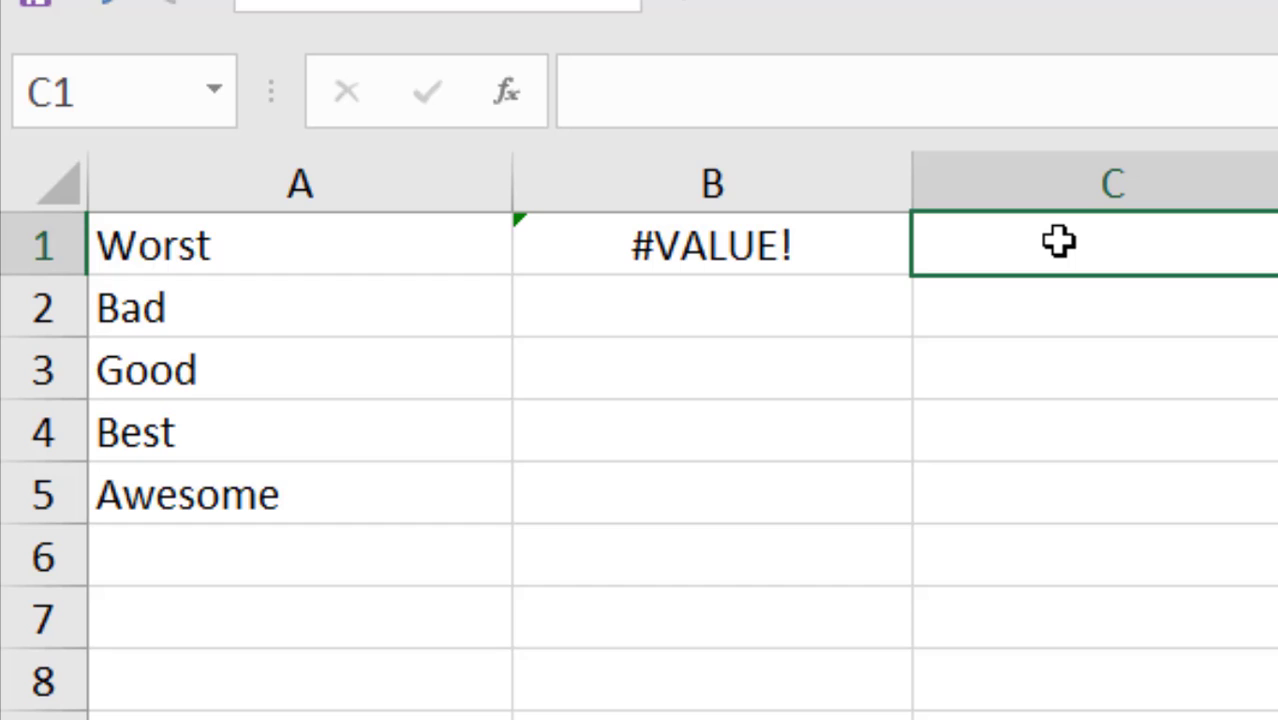
pyautogui.write('5')
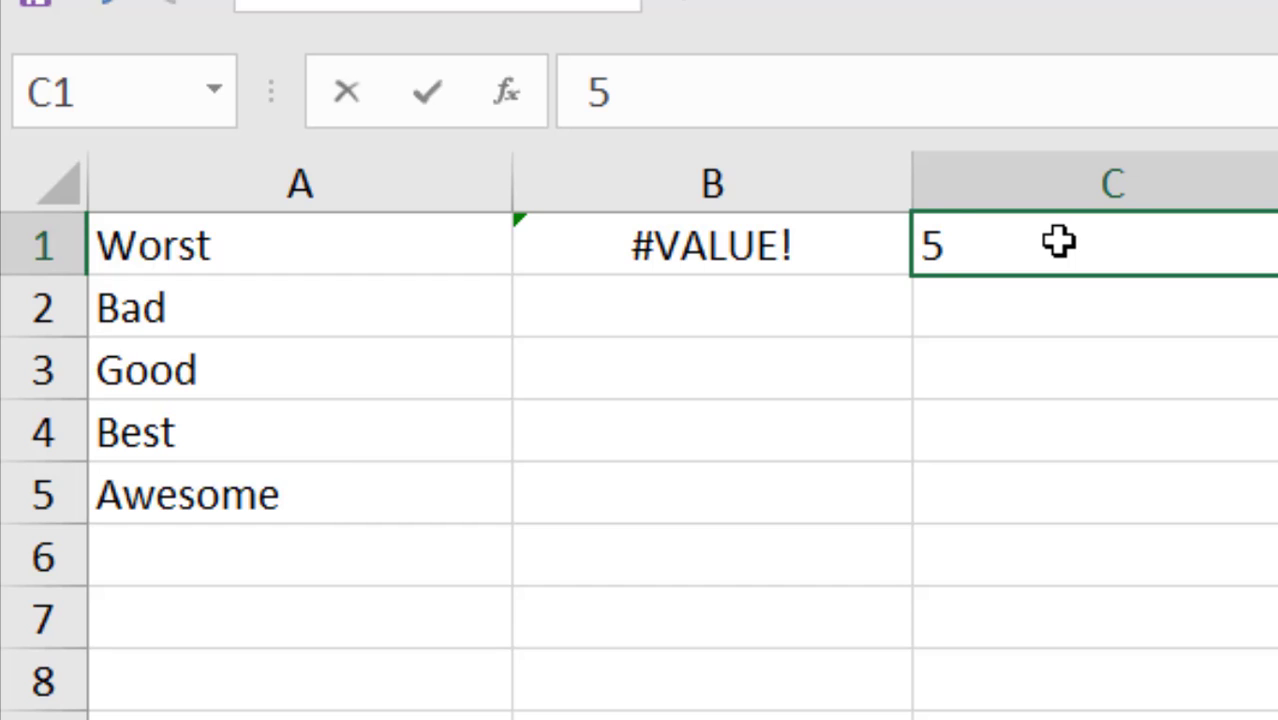
pyautogui.press('Return')
# Examine the cell references in B1's CHOOSE formula, especially the last value argument, and close it without changes
pyautogui.doubleClick(890, 245)
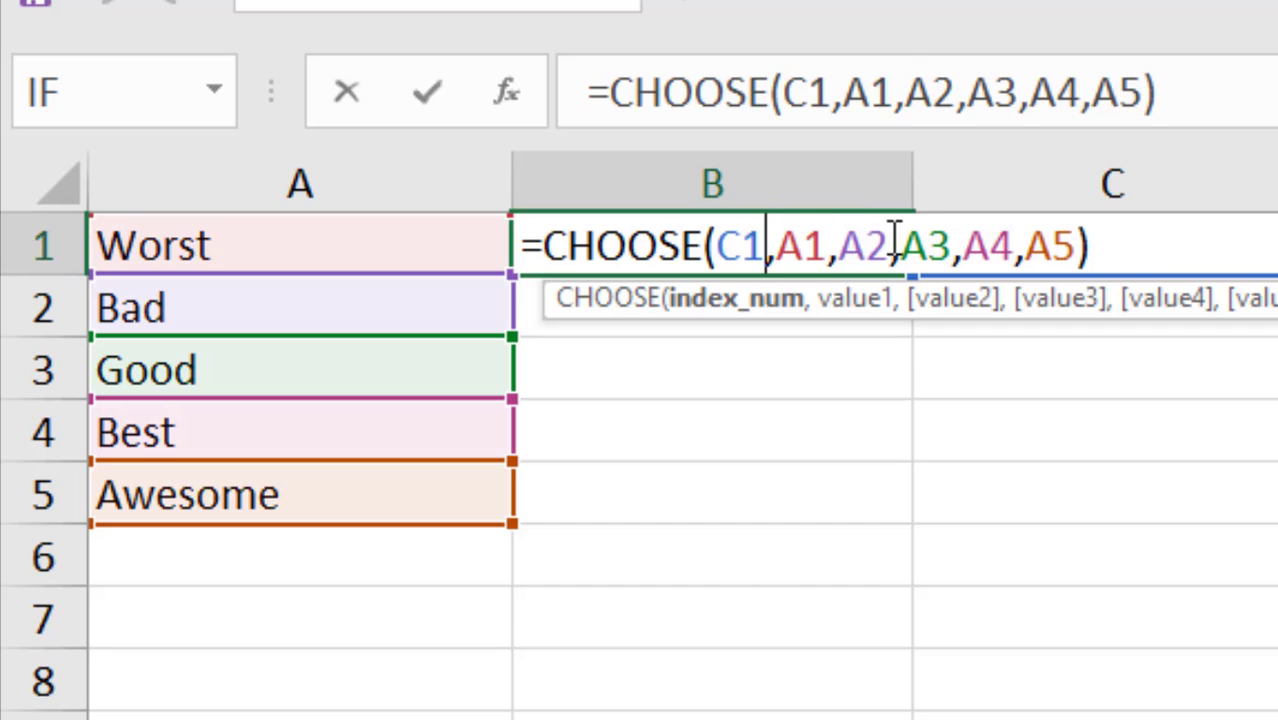
pyautogui.click(1050, 247)
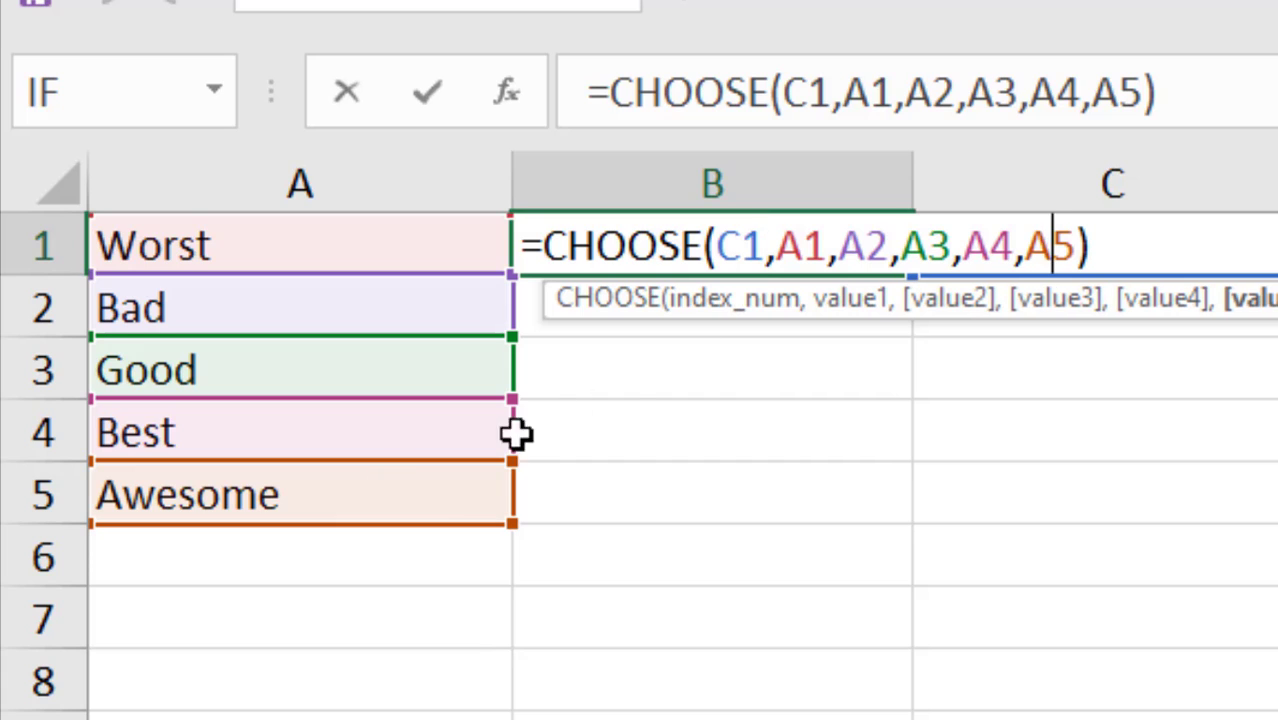
pyautogui.press('Return')
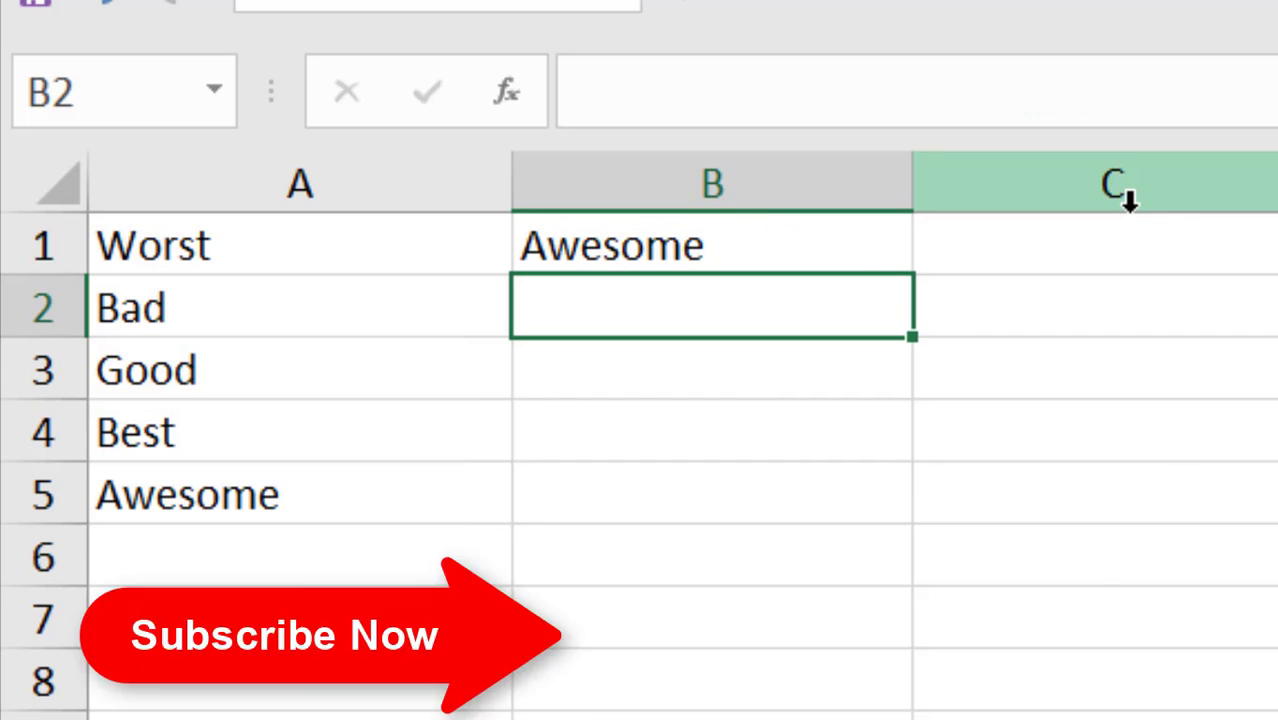
# Change the index number in cell C1 to 2
pyautogui.click(1145, 250)
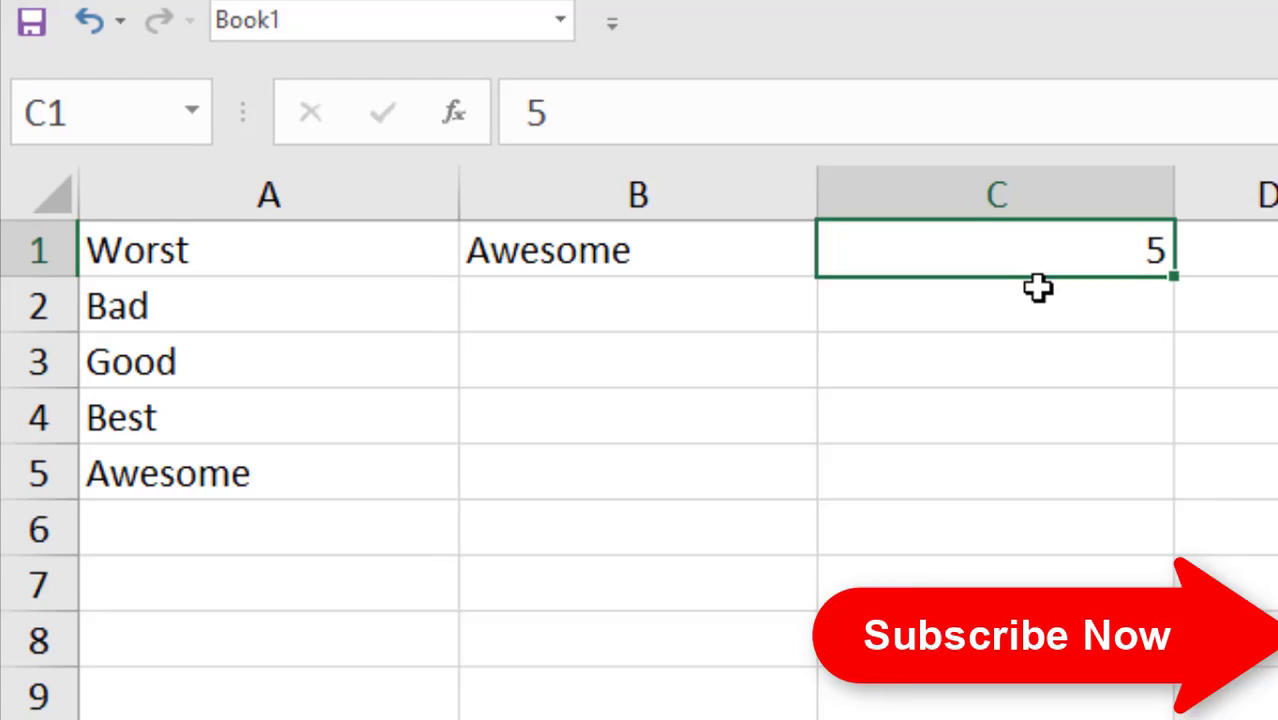
pyautogui.write('2')
pyautogui.press('Return')
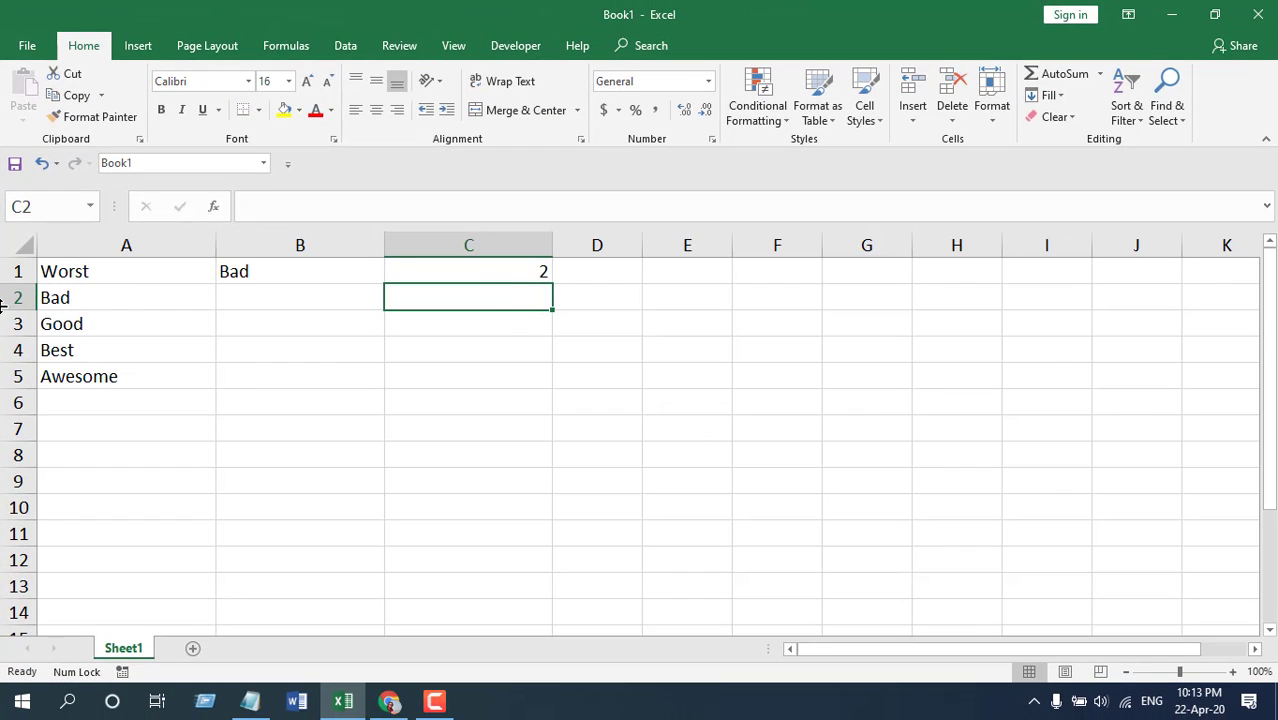
# Set the index number in cell C1 to 3 and keep that cell selected
pyautogui.click(487, 268)
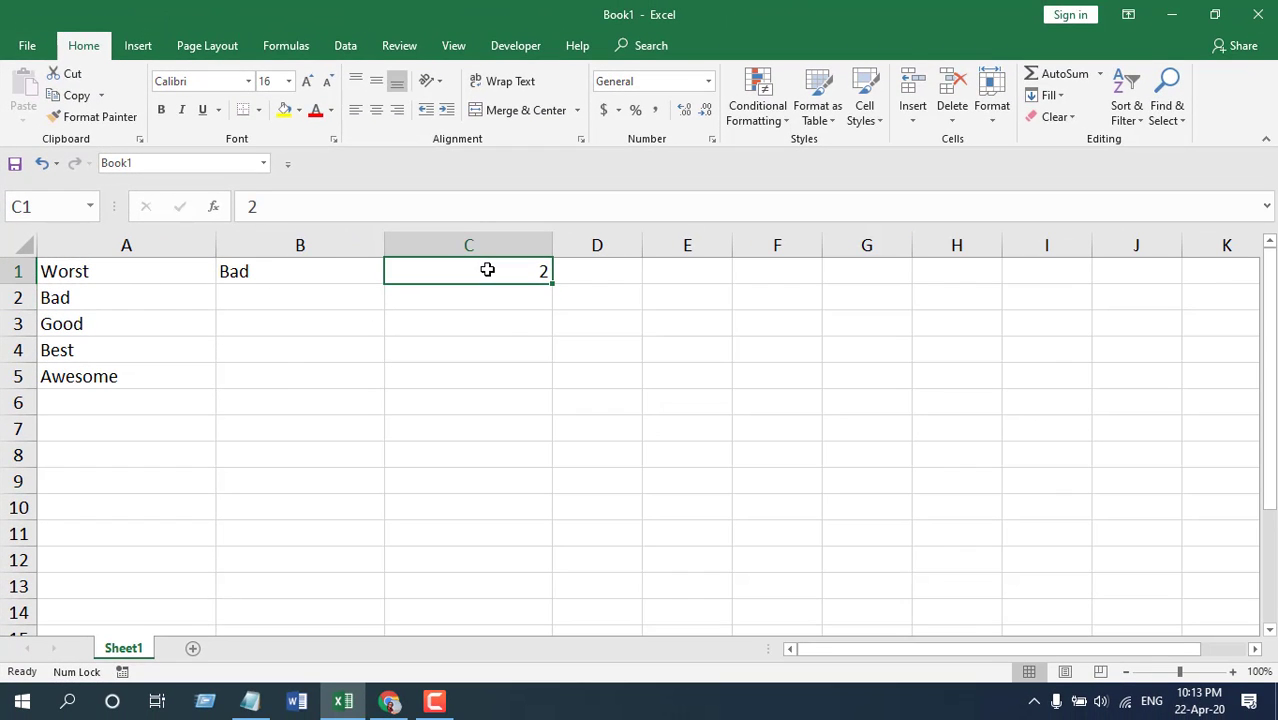
pyautogui.write('3')
pyautogui.press('Return')
pyautogui.click(494, 271)
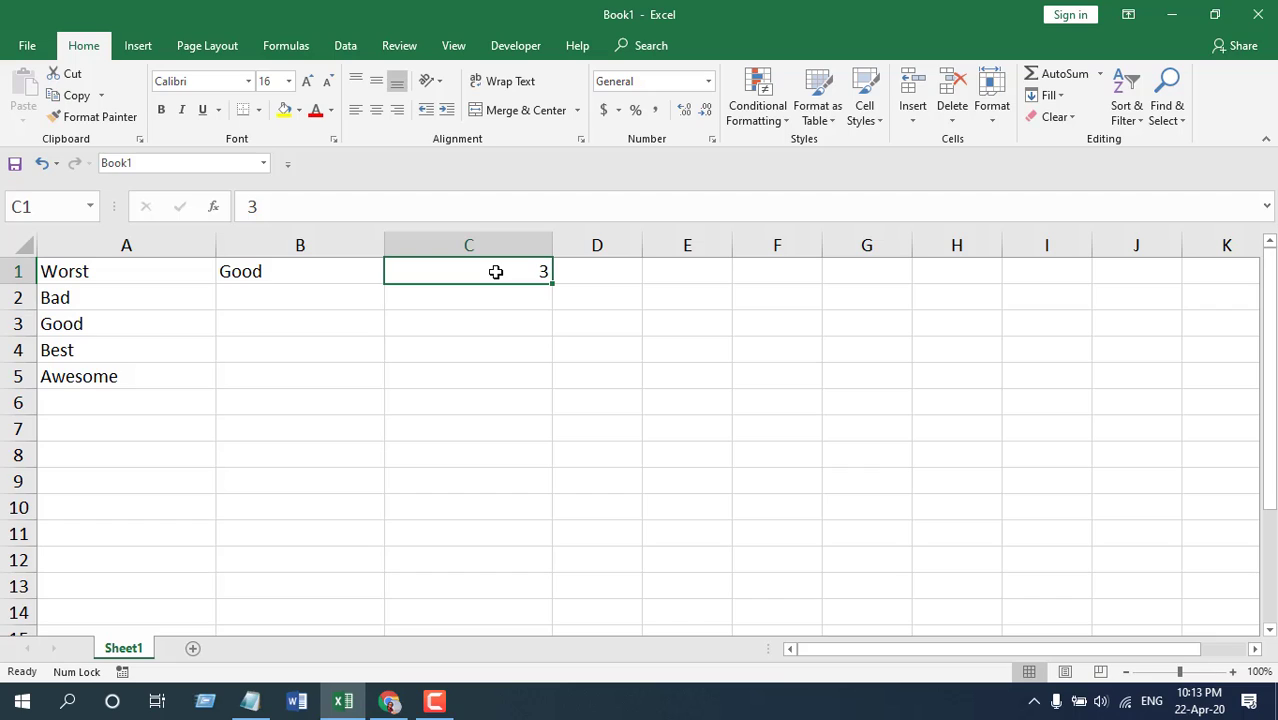